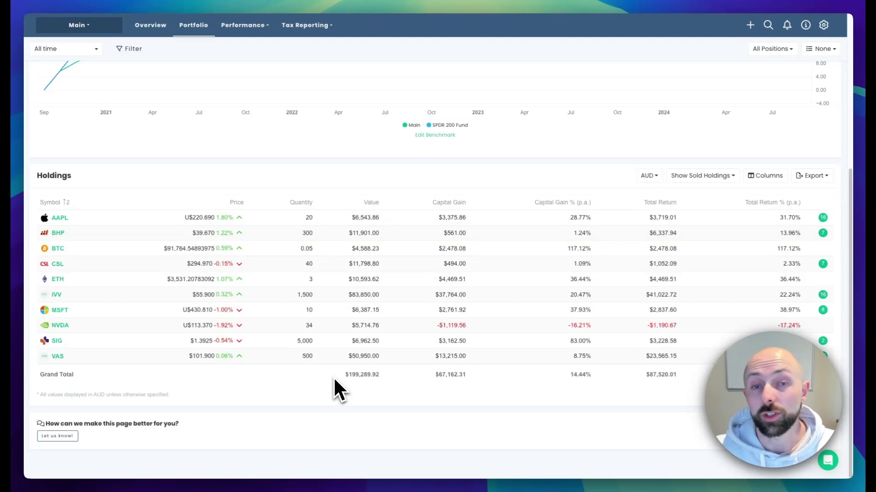
- Group the portfolio holdings by exchange and review the grouped holdings table
scroll(274, 404, up, 1)
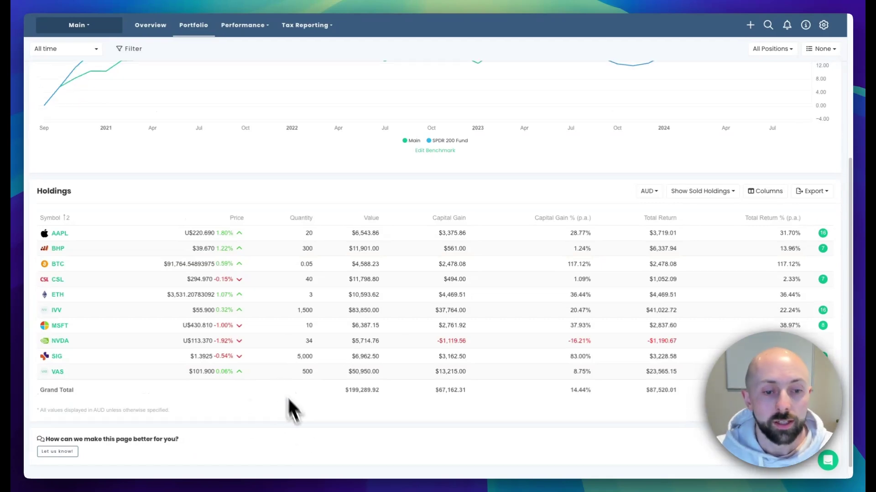
scroll(281, 430, down, 1)
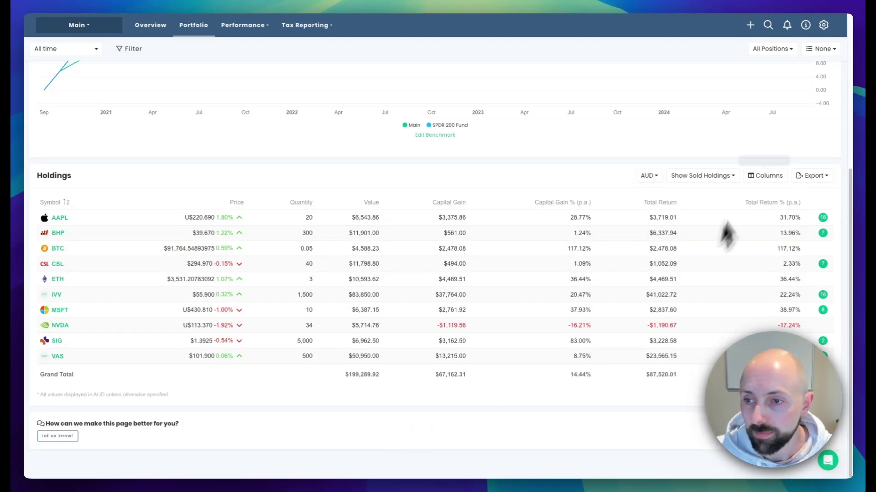
click(825, 53)
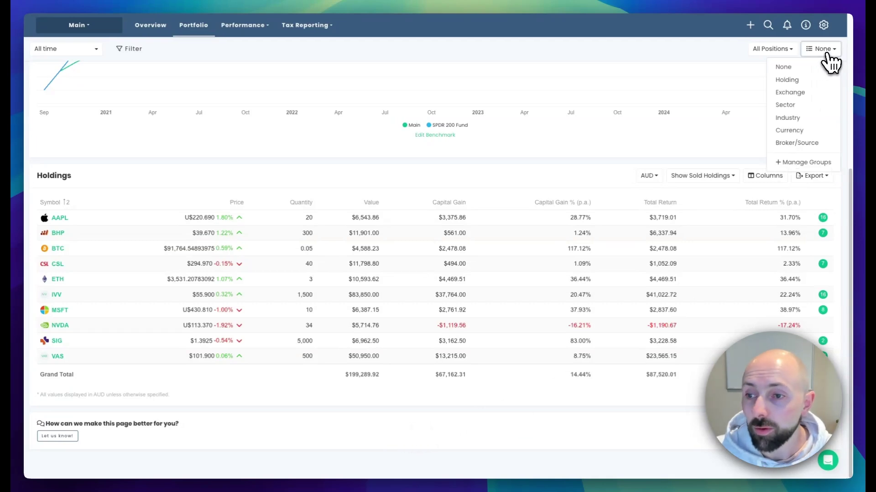
click(820, 92)
scroll(397, 210, down, 2)
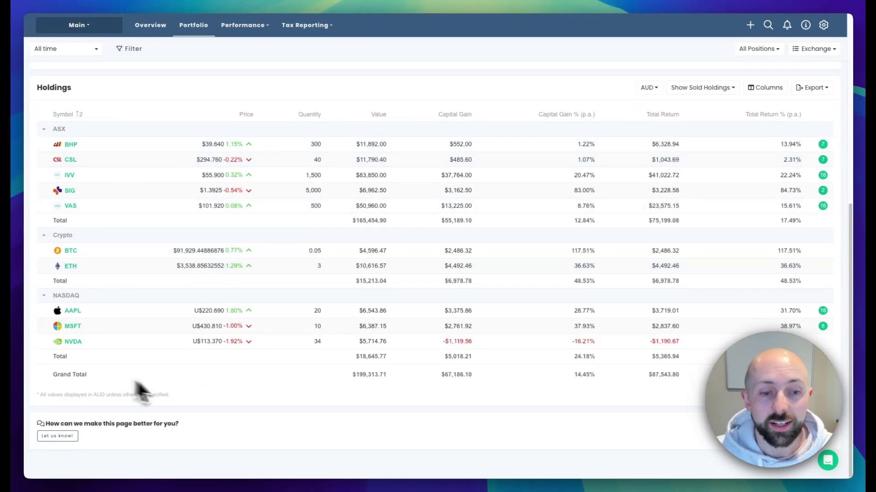
scroll(248, 386, up, 1)
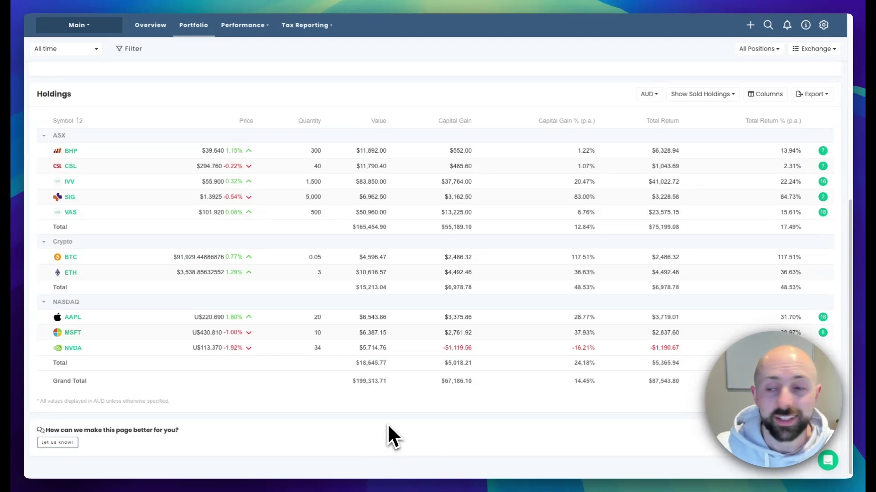
- Switch the holdings grouping to sector and review the holdings listed under each sector
click(819, 51)
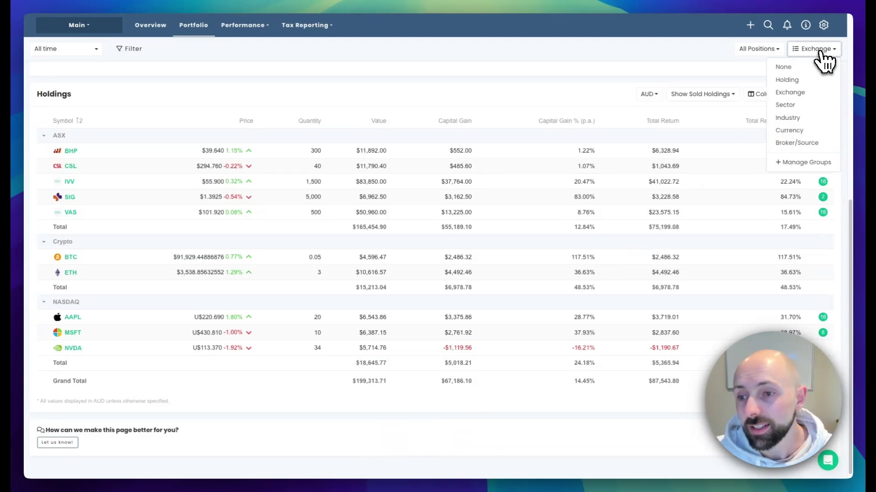
click(808, 110)
scroll(456, 191, down, 1)
scroll(449, 210, down, 2)
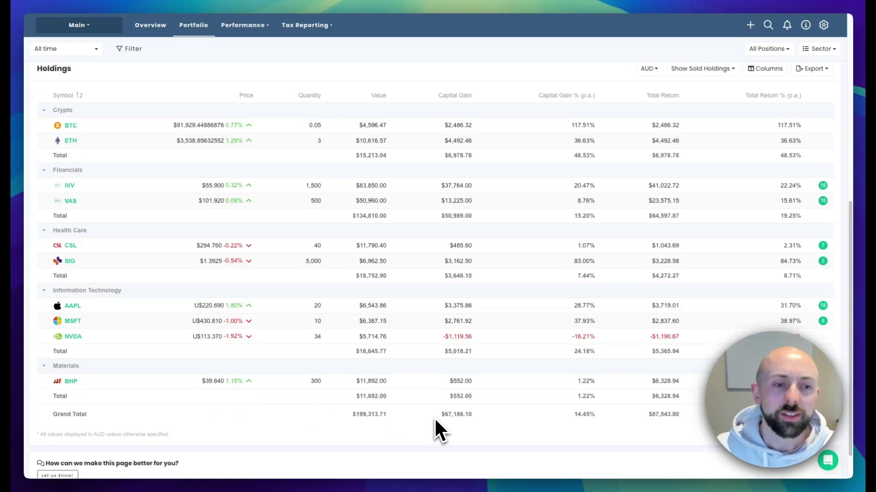
scroll(460, 396, up, 1)
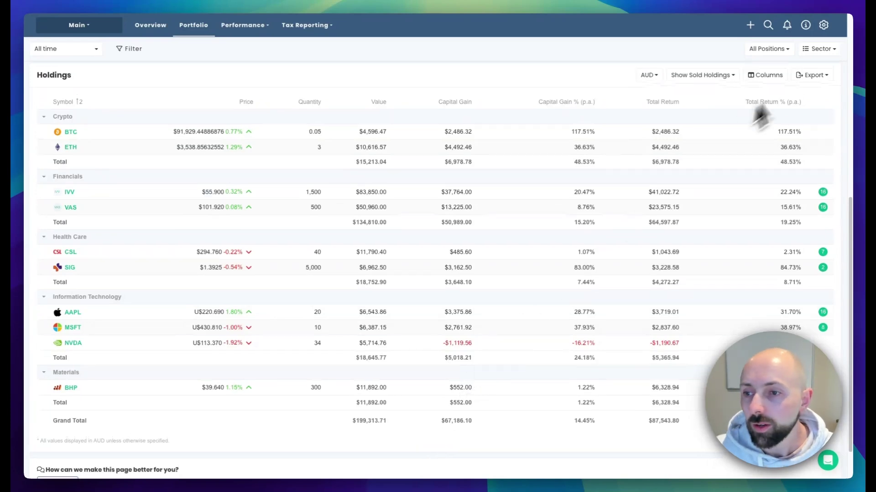
- Open the custom group management page and name the unnamed group "Core + Sat Strat"
click(832, 51)
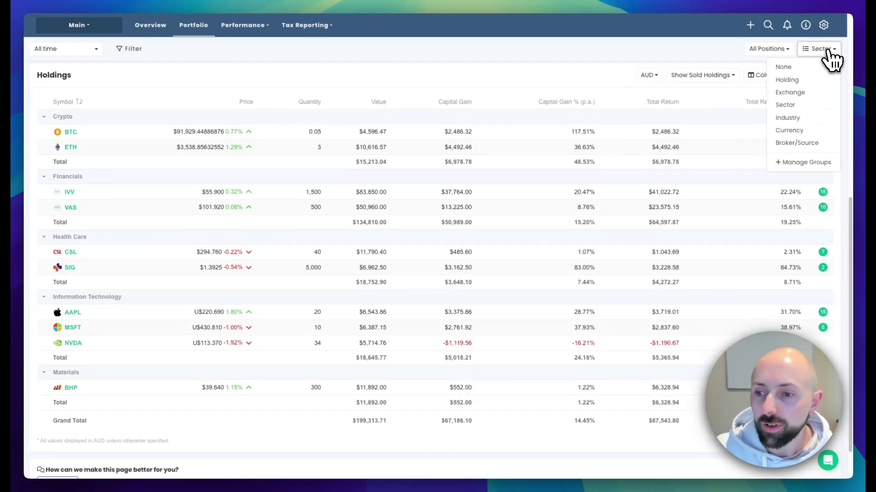
click(811, 163)
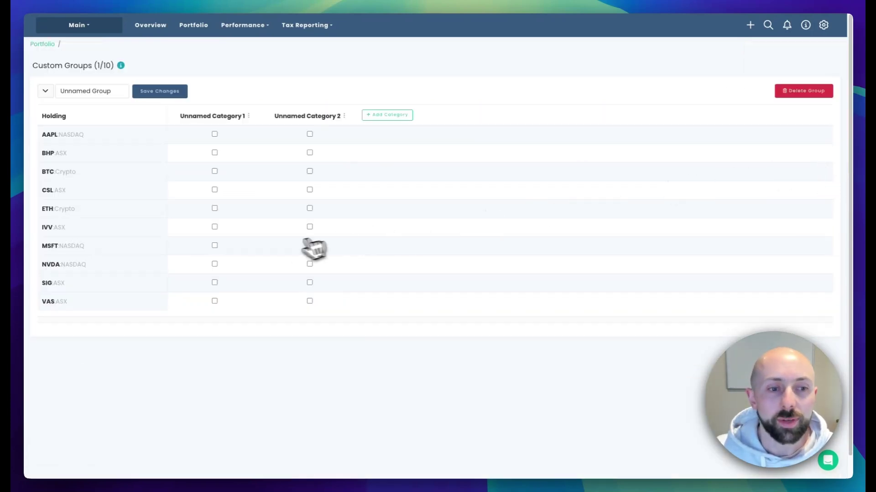
click(114, 92)
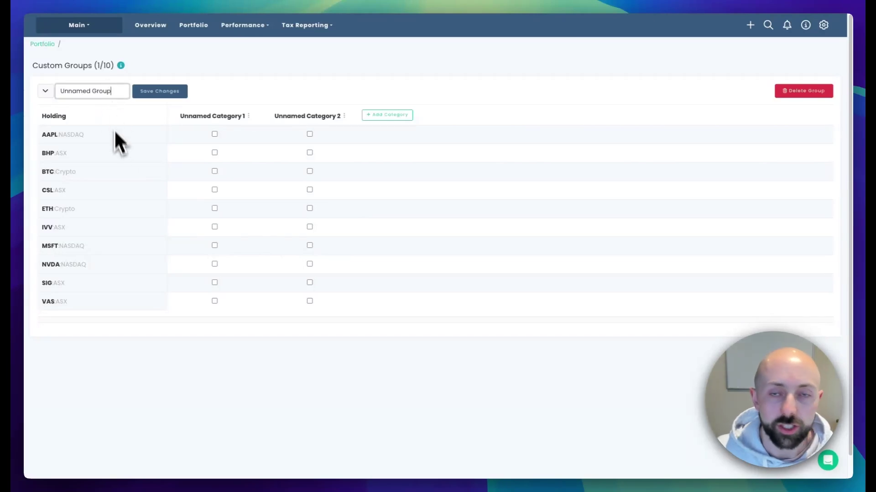
key(ctrl+a)
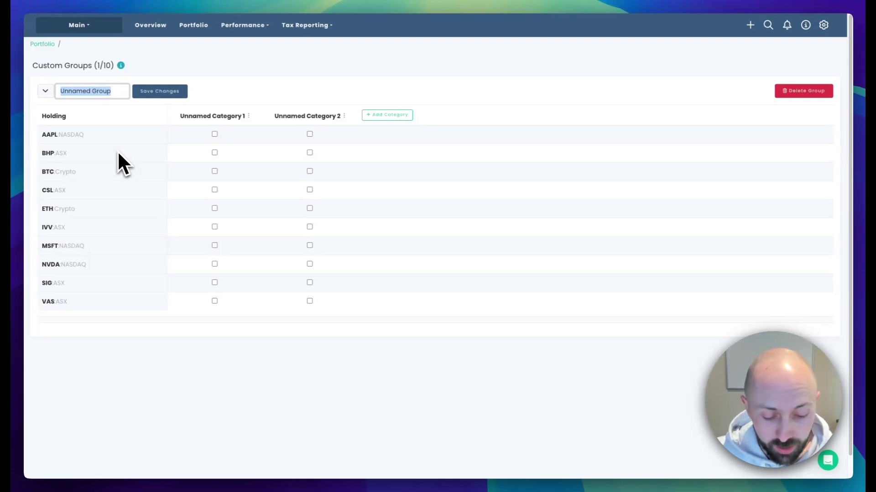
text(Core +)
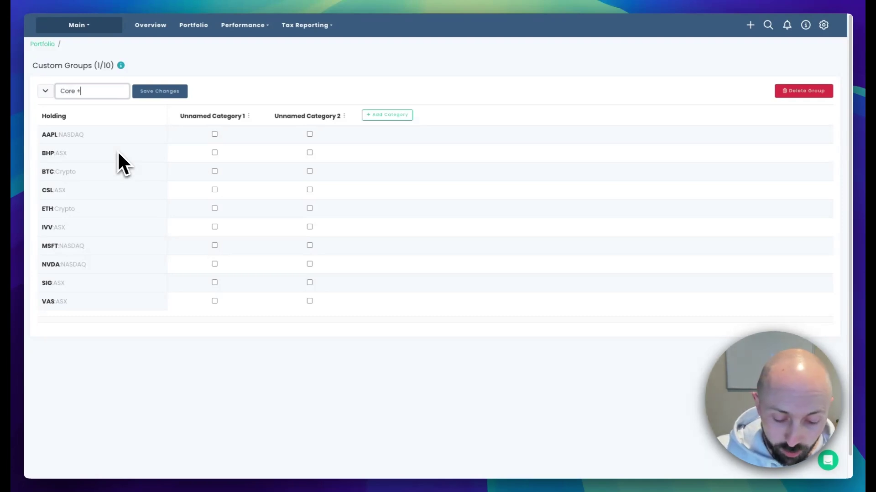
text( Sat Strat)
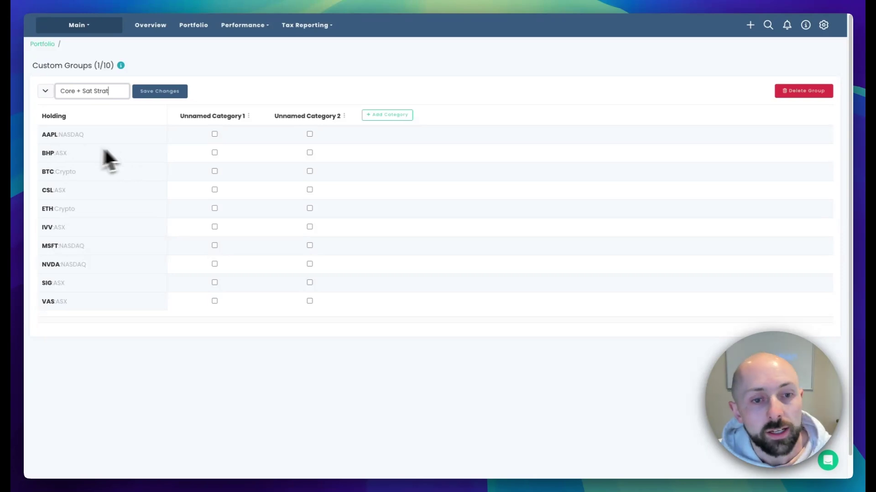
click(265, 103)
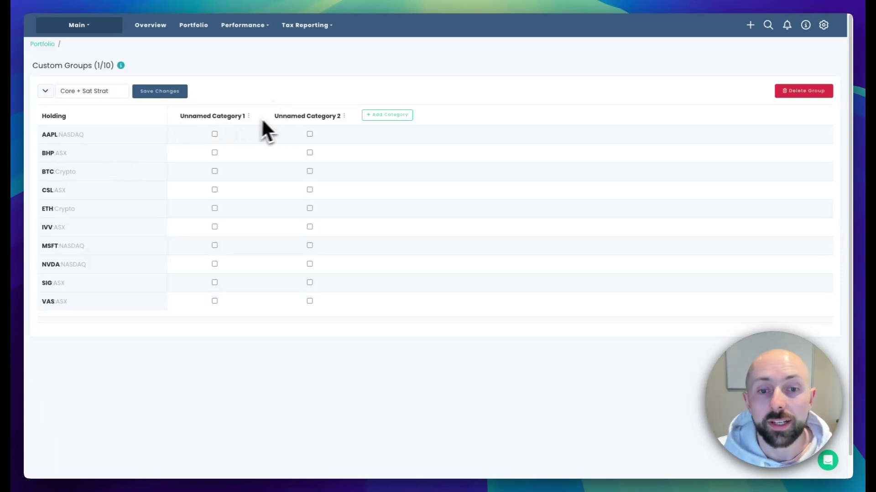
- Rename the group's first category to "Core"
click(247, 116)
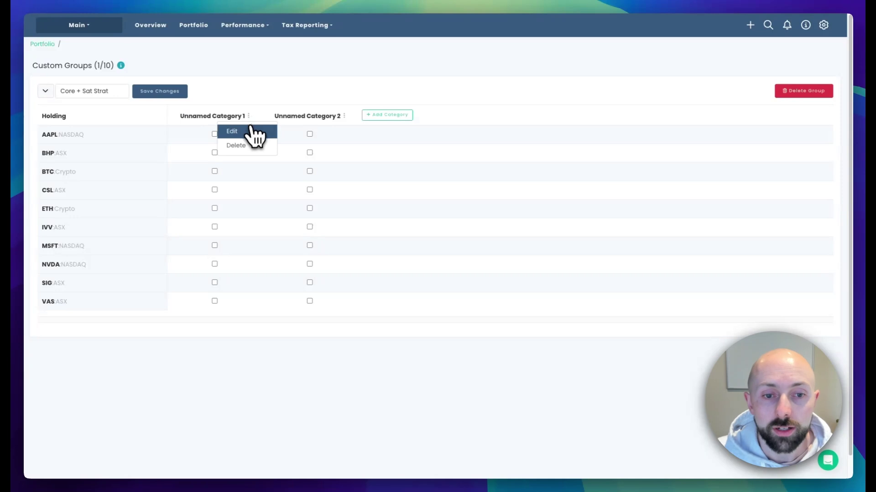
click(254, 132)
key(ctrl+a)
text(Core)
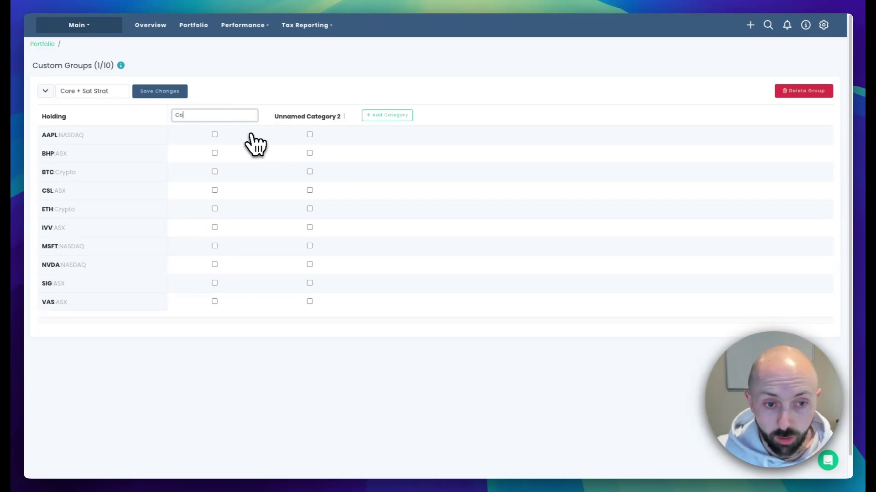
click(284, 85)
- Rename the group's second category to "Sat 1 - Healthcare"
click(344, 118)
click(345, 131)
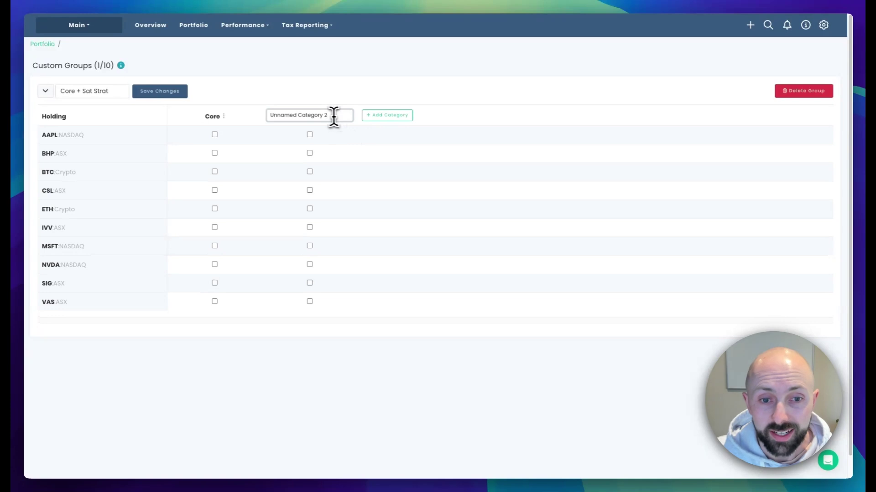
drag(336, 117, 266, 116)
text(Sat)
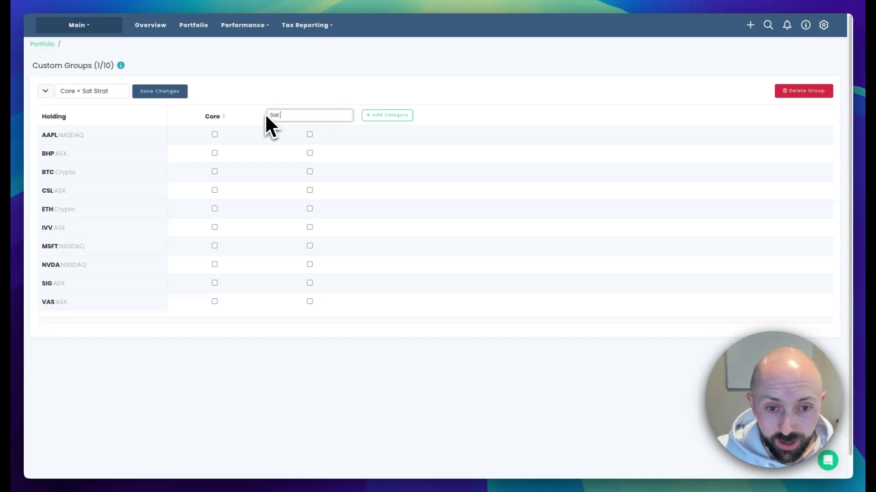
text( 1 - Healthcare)
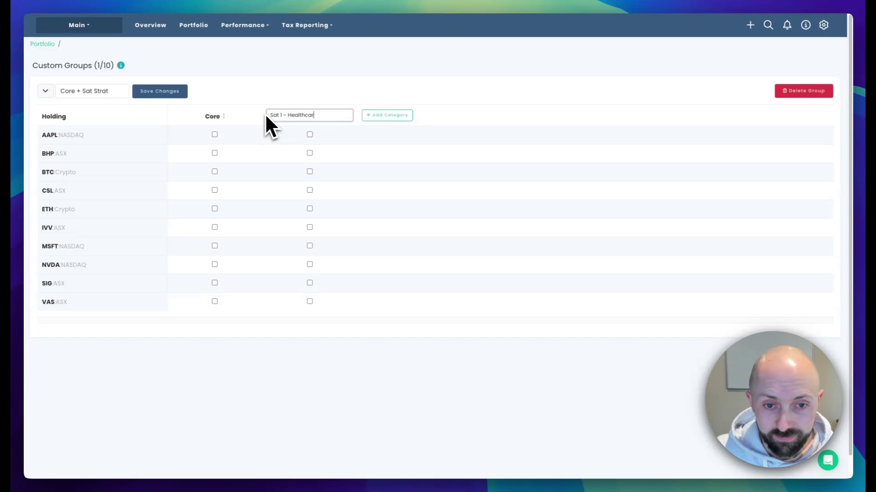
click(308, 94)
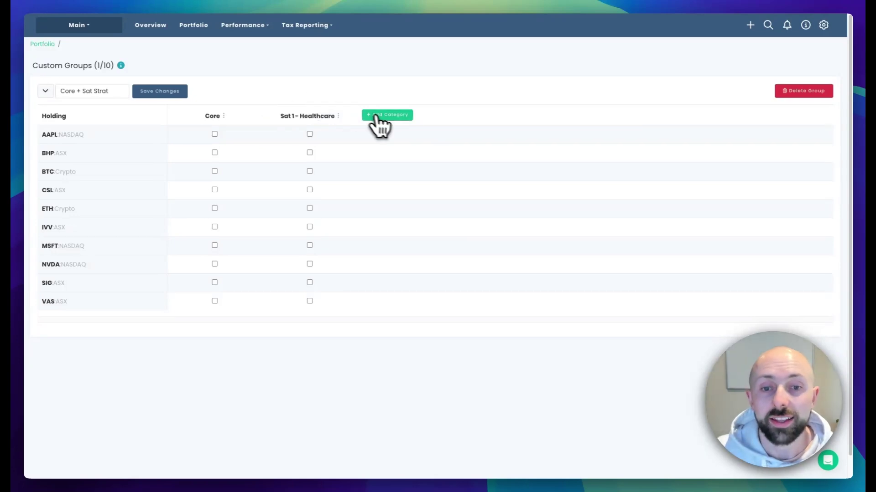
- Add a third category to the custom group and name it "Sat 2 - Tech Specs"
click(387, 117)
click(421, 116)
click(422, 133)
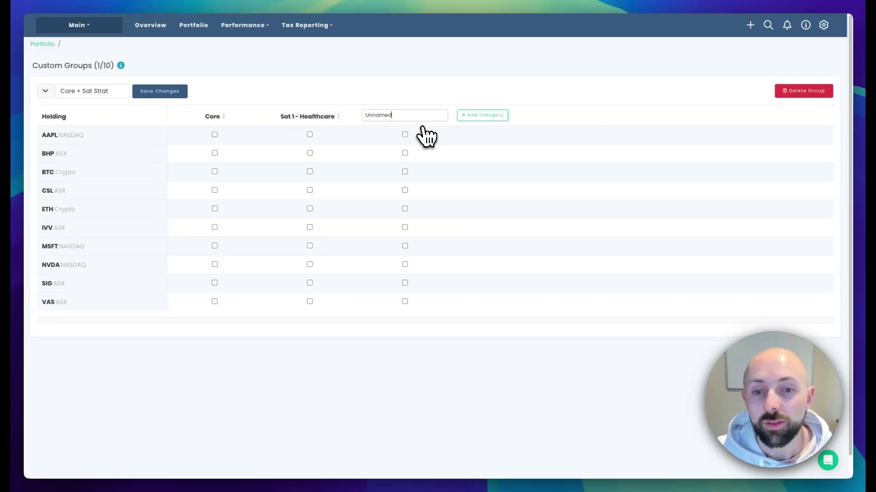
key(ctrl+a)
text(Sat )
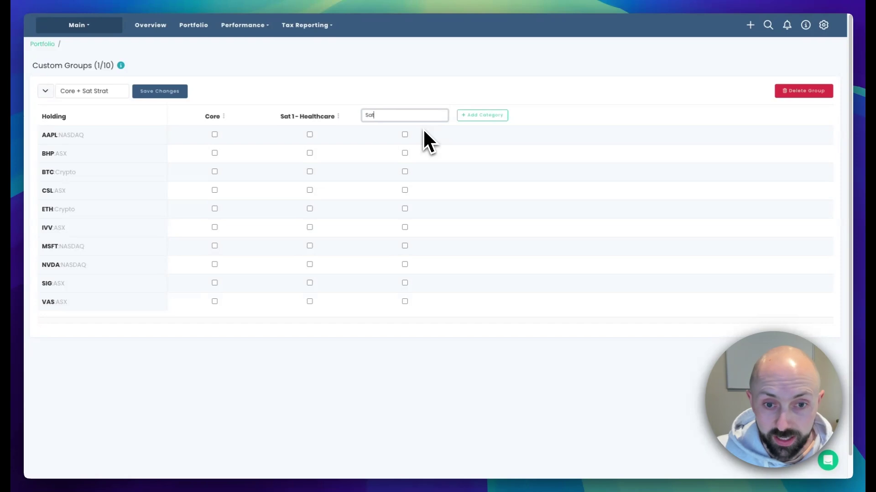
text(2 - )
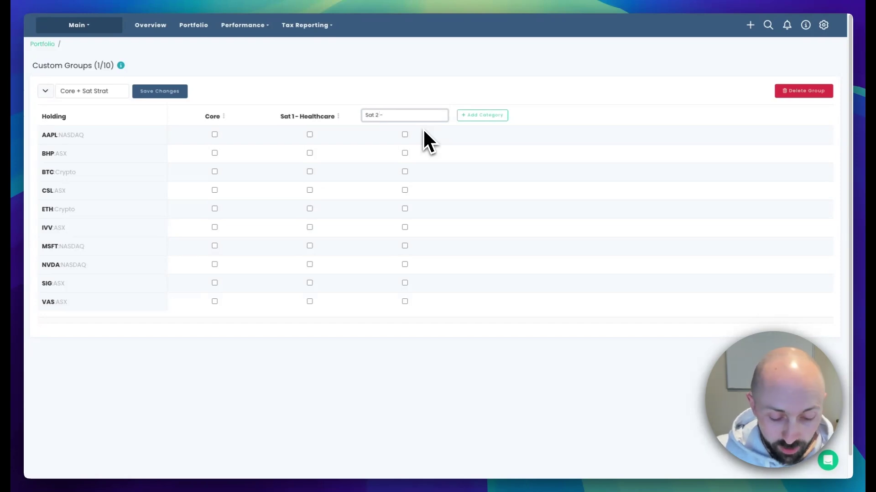
text(Tech Spec)
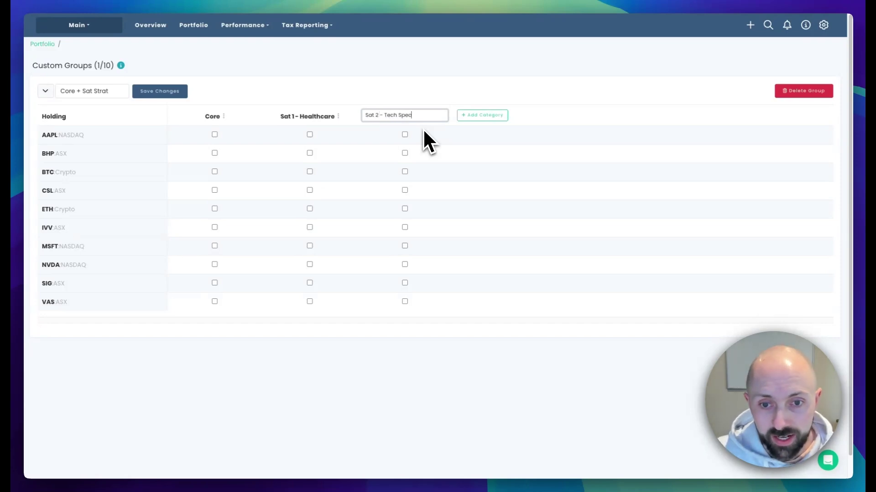
text(s)
click(396, 84)
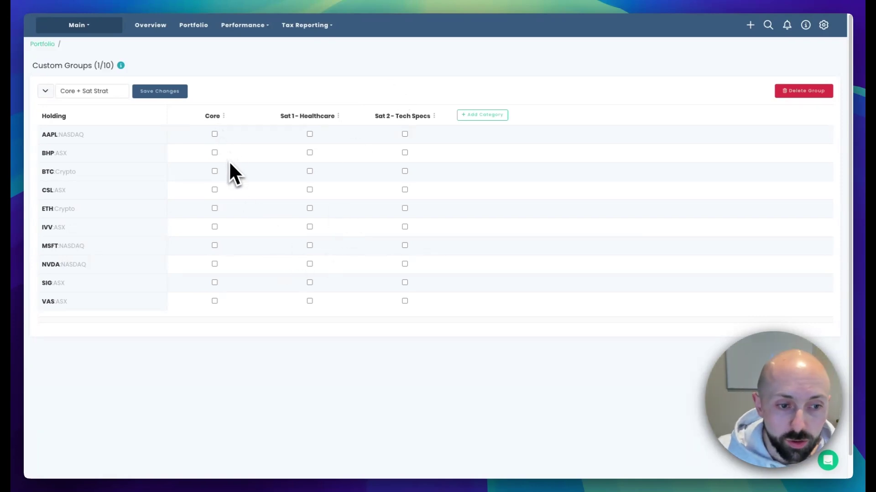
- Assign CSL, BHP, IVV and VAS to the Core category and AAPL to Sat 2 - Tech Specs
click(215, 189)
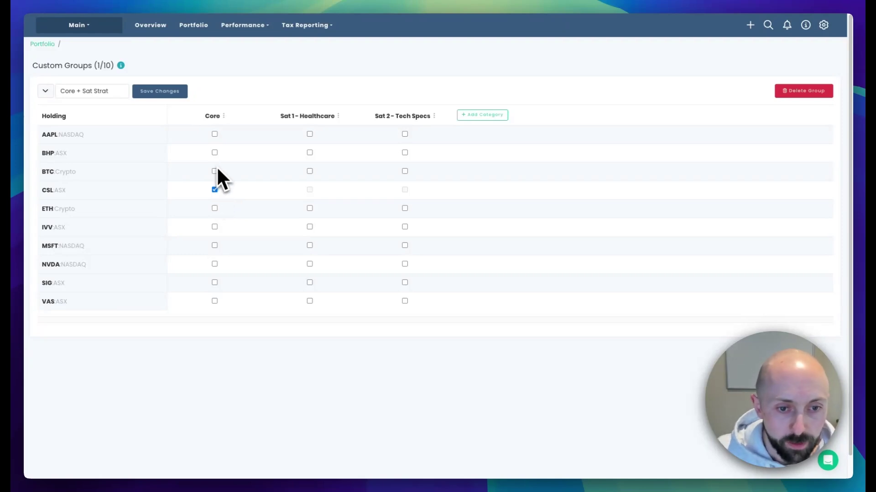
click(214, 153)
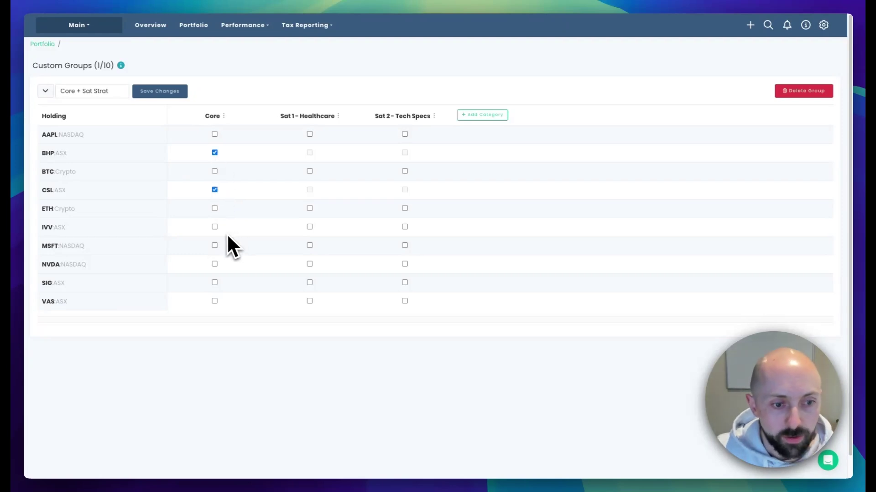
click(215, 227)
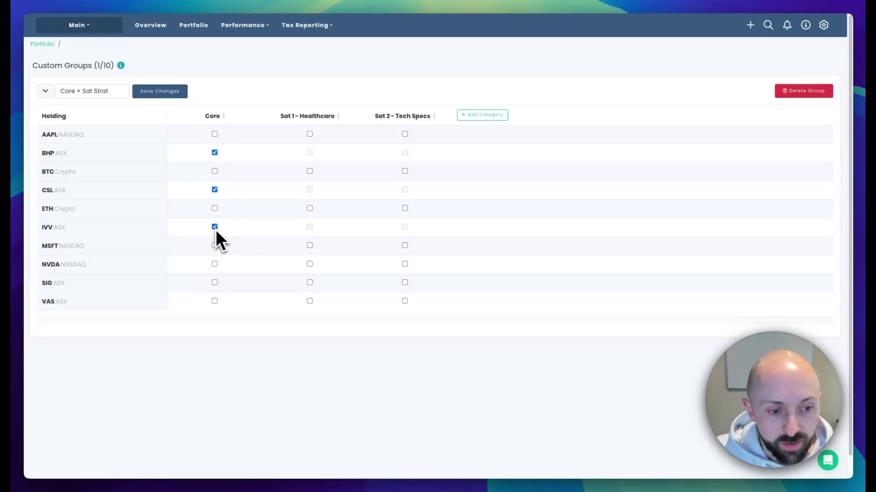
click(215, 301)
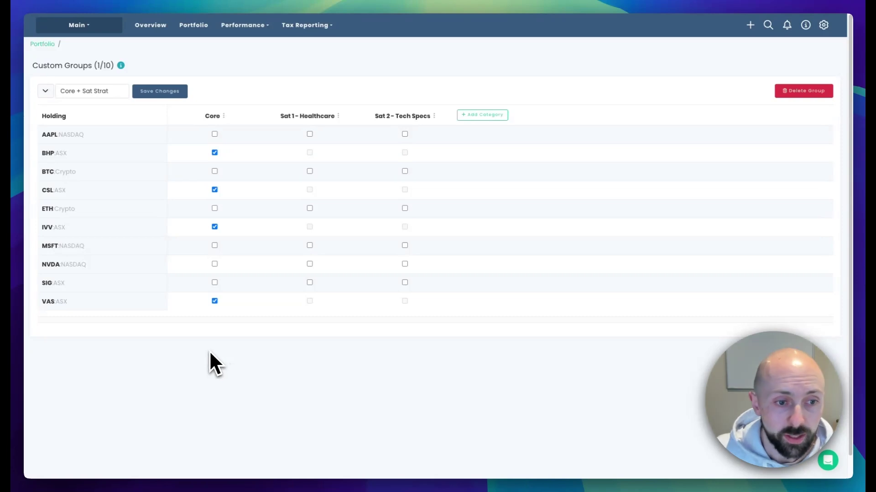
click(404, 135)
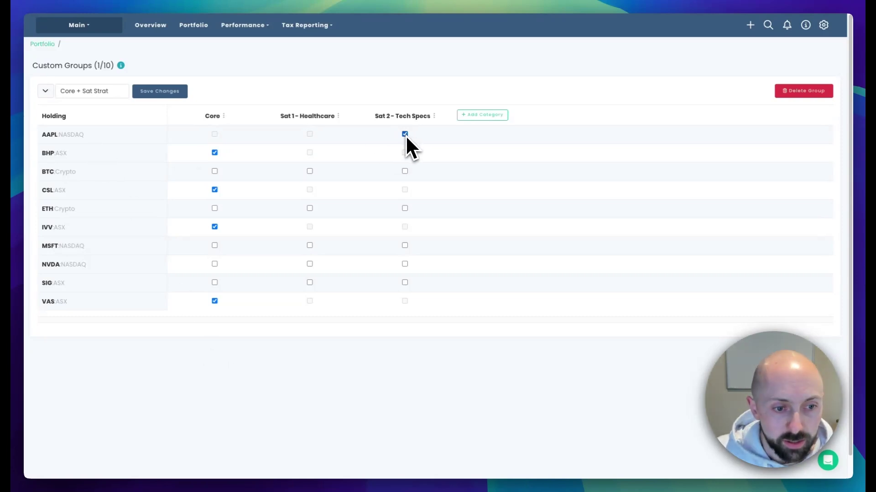
- Add a fourth category to the custom group and name it "Sat 3 - Crypto Gamble"
click(487, 115)
click(517, 117)
click(518, 130)
key(ctrl+a)
text(Sat)
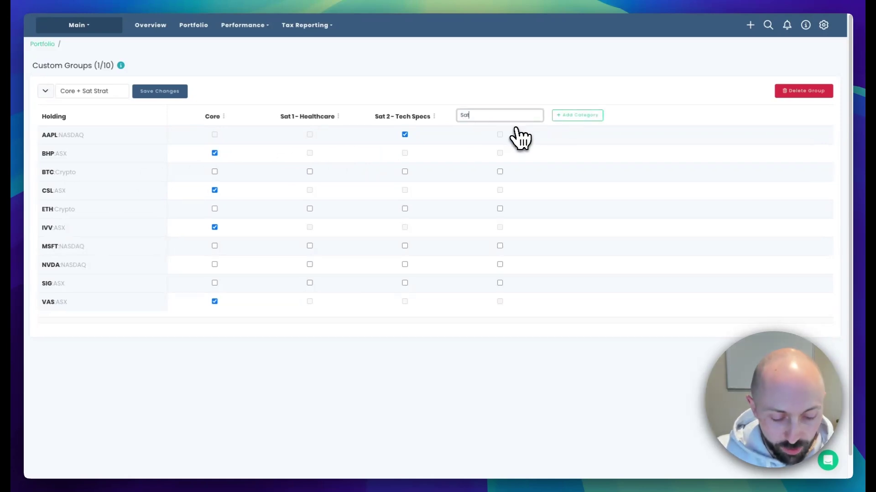
text( 3 - Crypto)
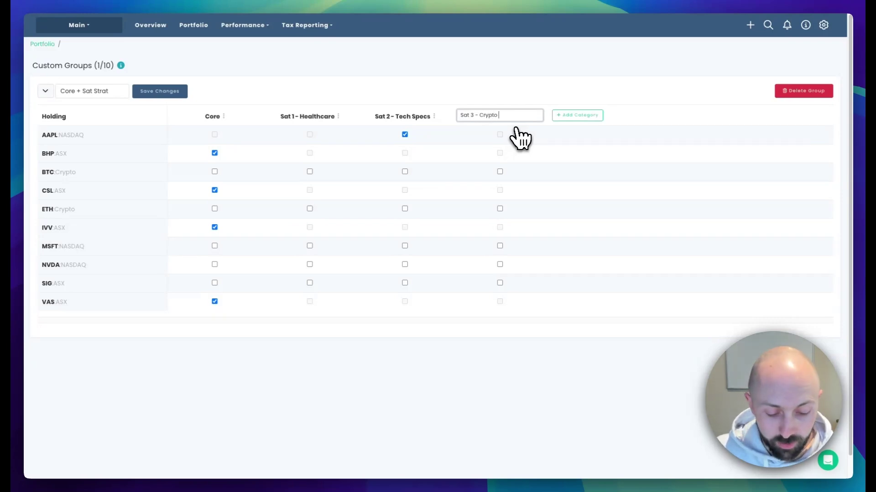
text( Gamble)
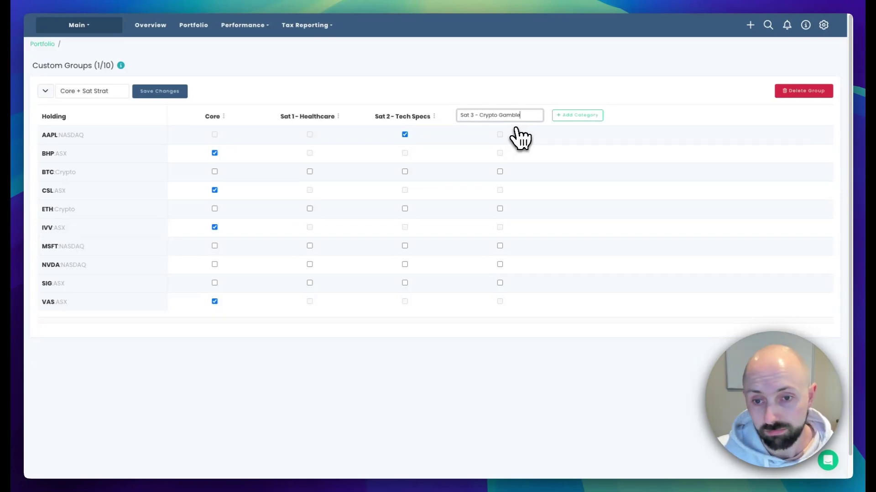
key(Return)
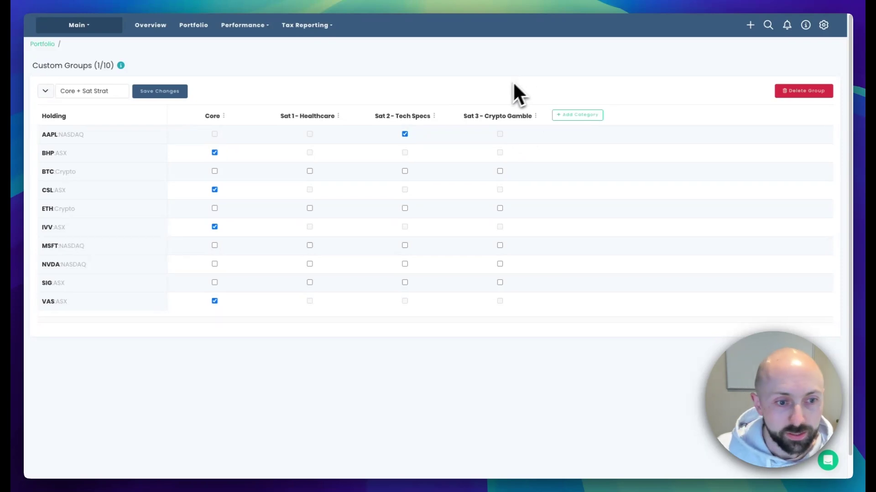
- Assign BTC and ETH to Sat 3 - Crypto Gamble, MSFT and NVDA to Sat 2 - Tech Specs, SIG to Sat 1 - Healthcare, and save
click(502, 172)
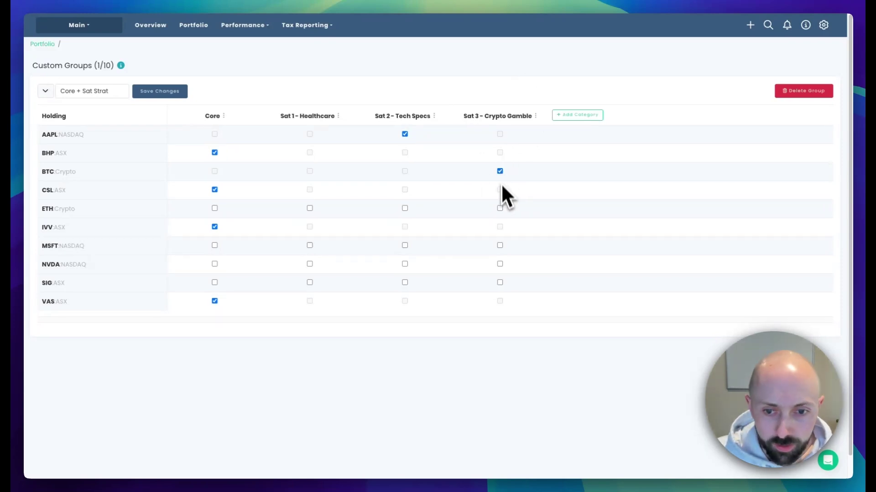
click(500, 208)
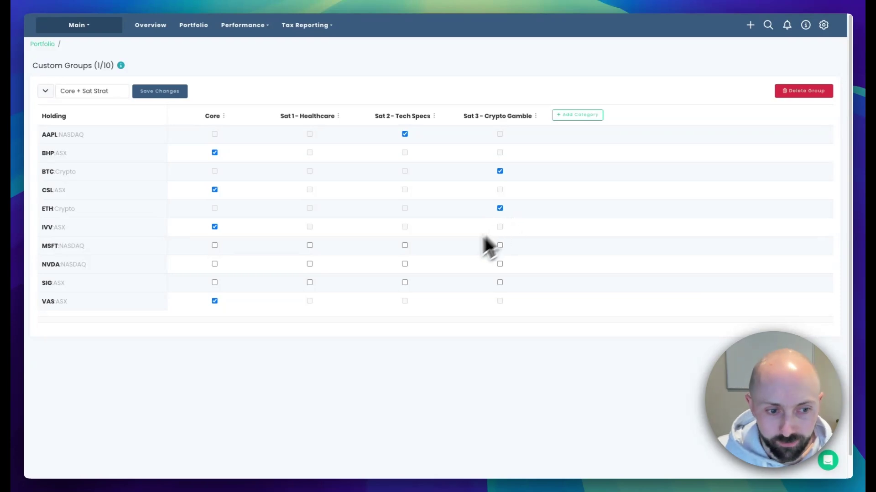
scroll(461, 260, down, 1)
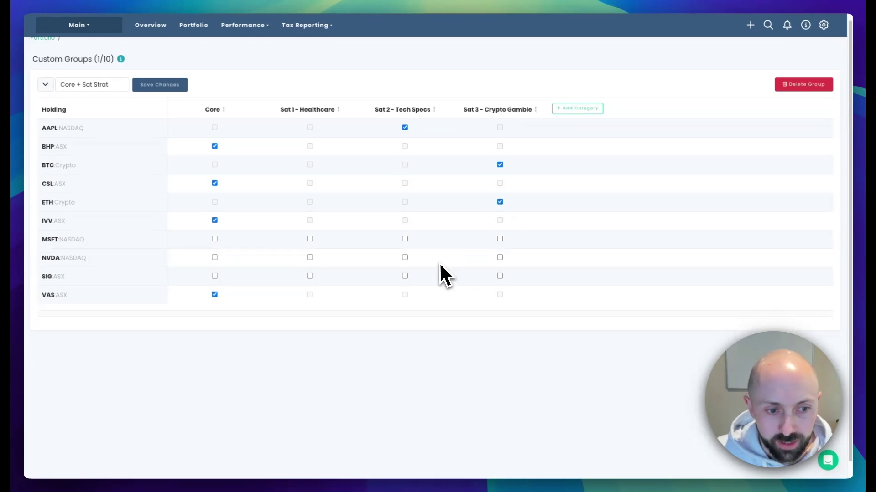
click(405, 240)
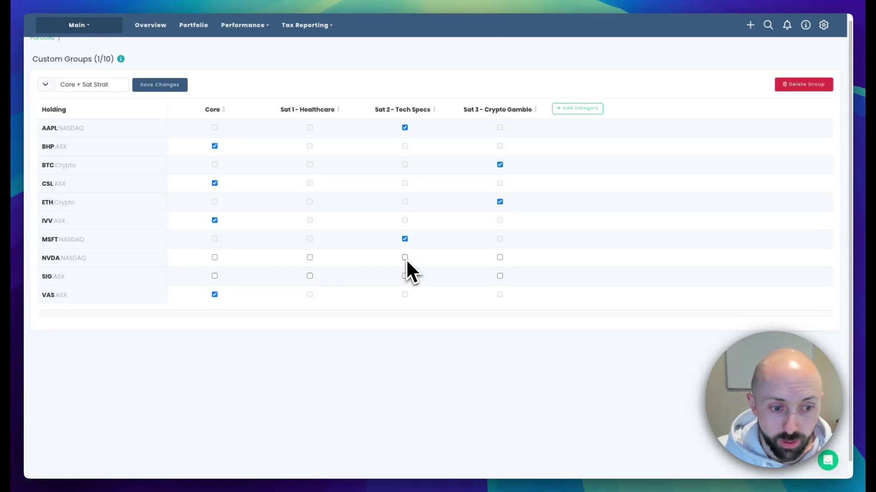
click(404, 258)
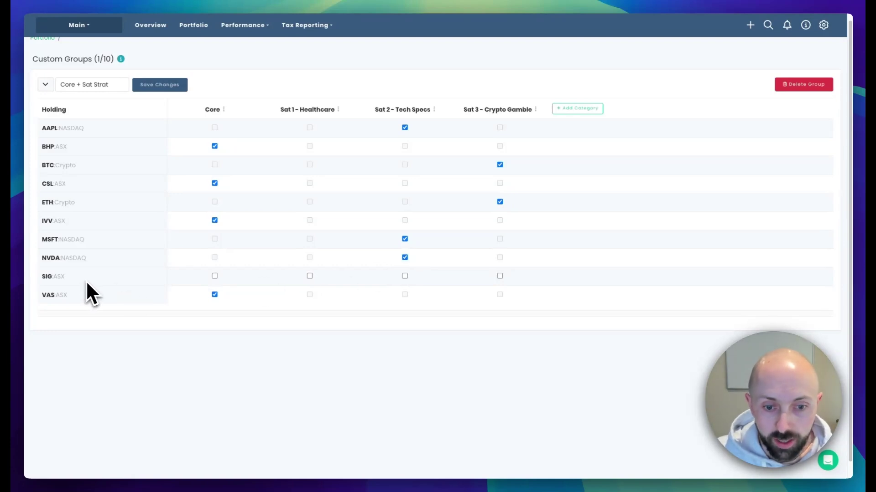
click(310, 277)
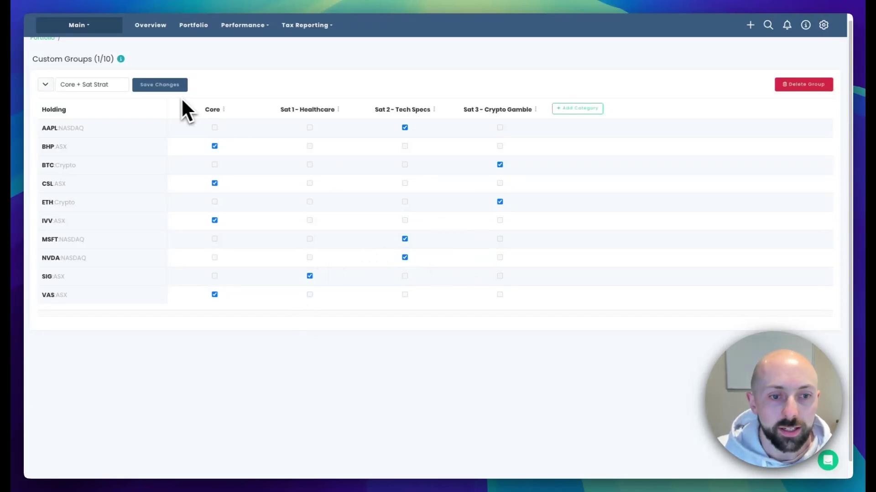
click(169, 88)
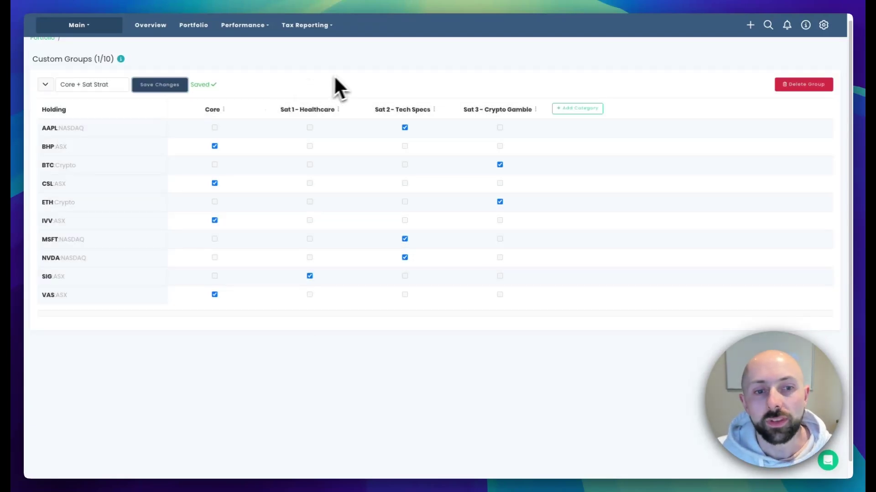
- Return to the portfolio page and group the holdings by the Core + Sat Strat custom group
click(196, 27)
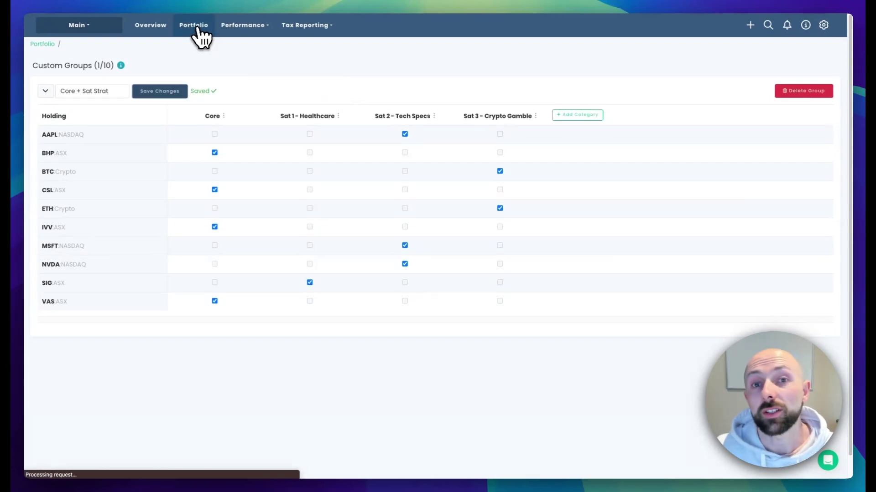
scroll(488, 328, down, 4)
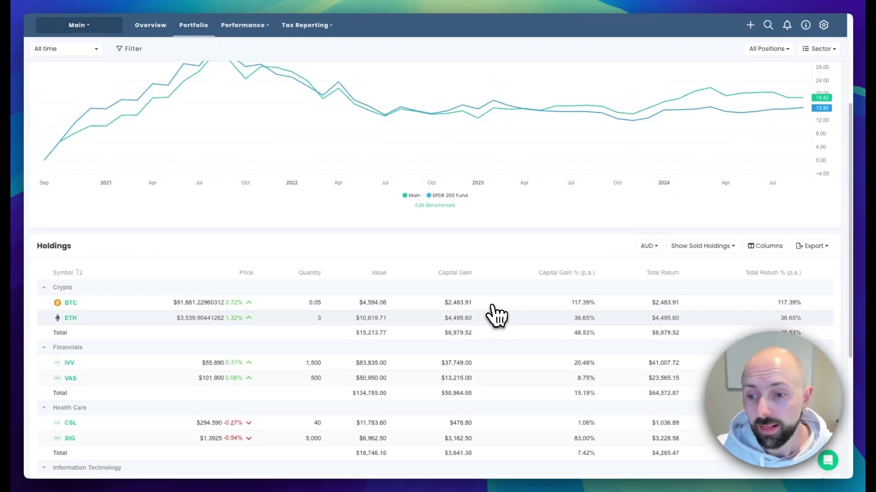
scroll(497, 315, down, 4)
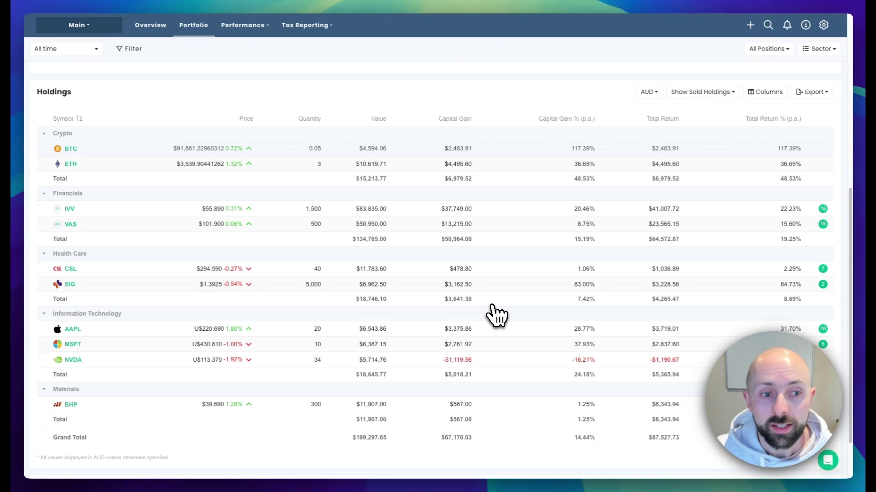
click(823, 50)
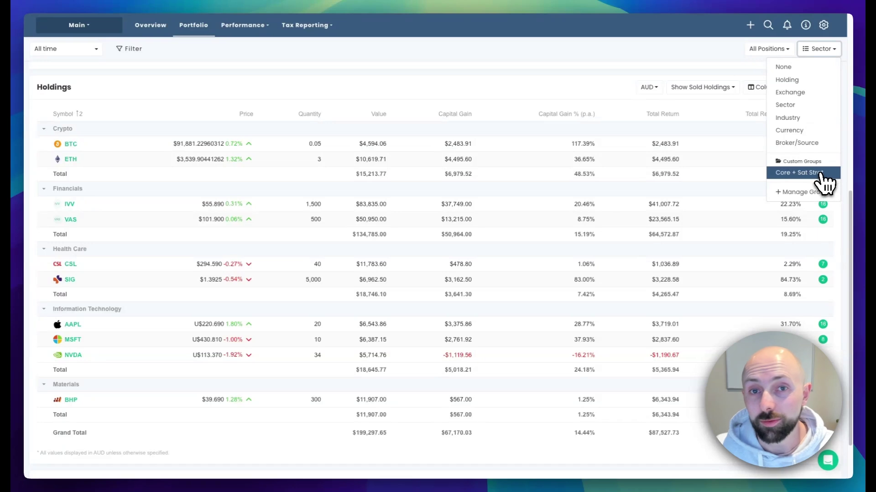
click(819, 173)
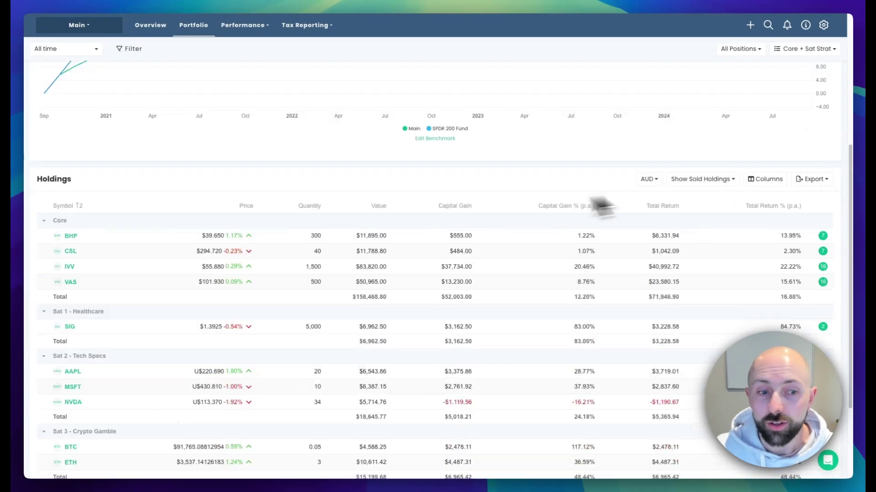
- Examine the annualised capital gain and total for each core and satellite category in the holdings table
scroll(386, 215, down, 2)
scroll(385, 215, down, 1)
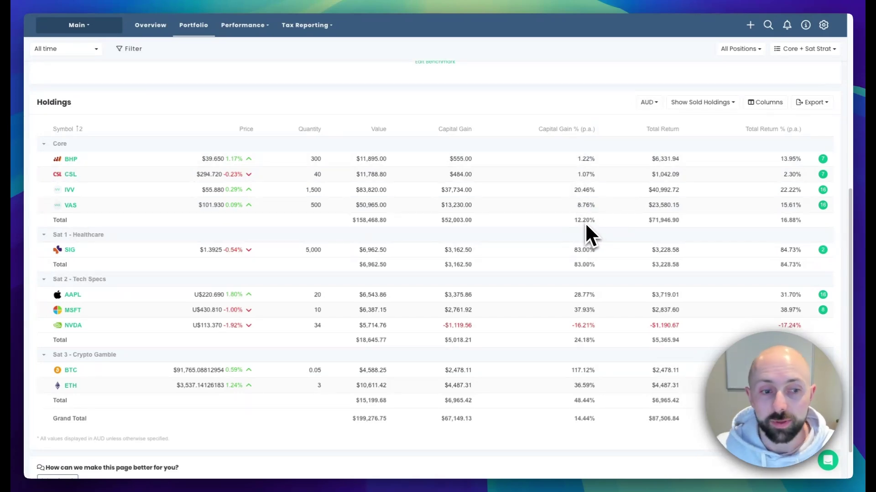
scroll(586, 223, down, 1)
scroll(586, 222, down, 1)
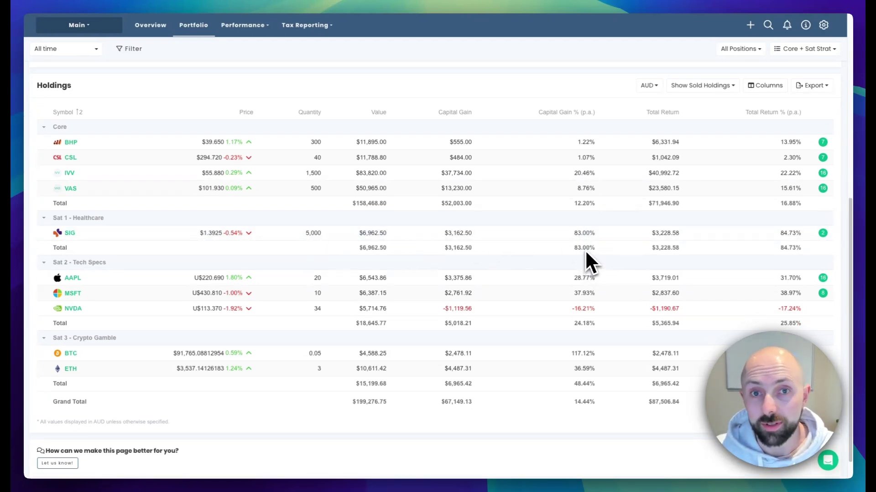
scroll(584, 247, down, 1)
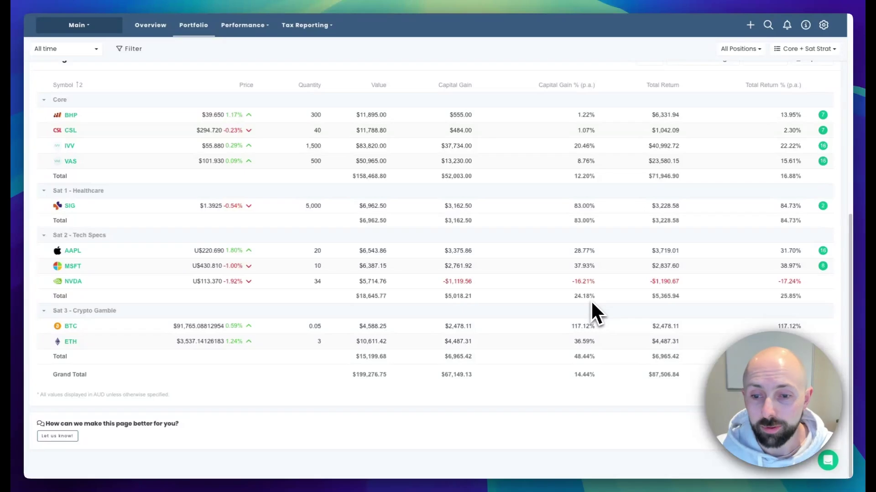
scroll(591, 302, up, 1)
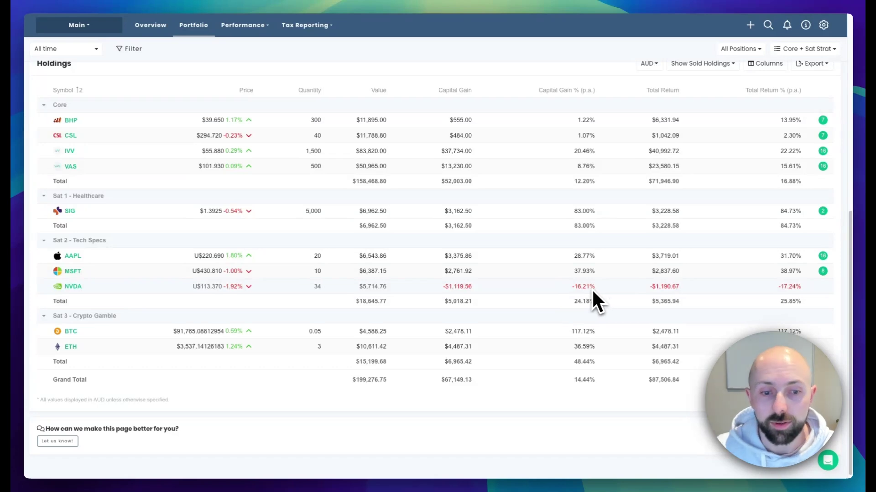
scroll(591, 299, down, 1)
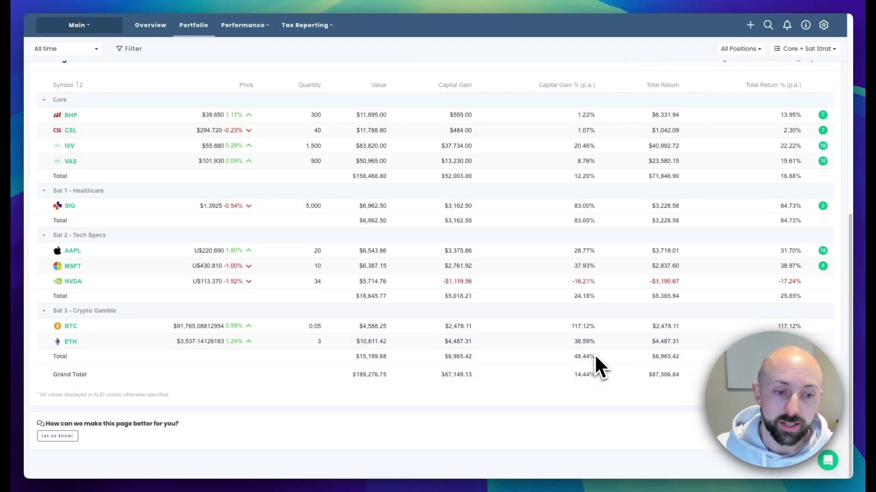
scroll(595, 358, up, 1)
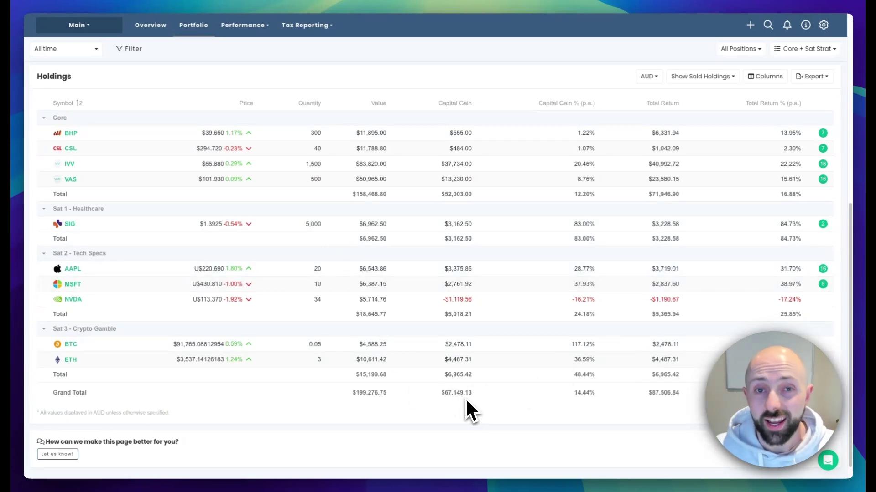
scroll(472, 399, down, 1)
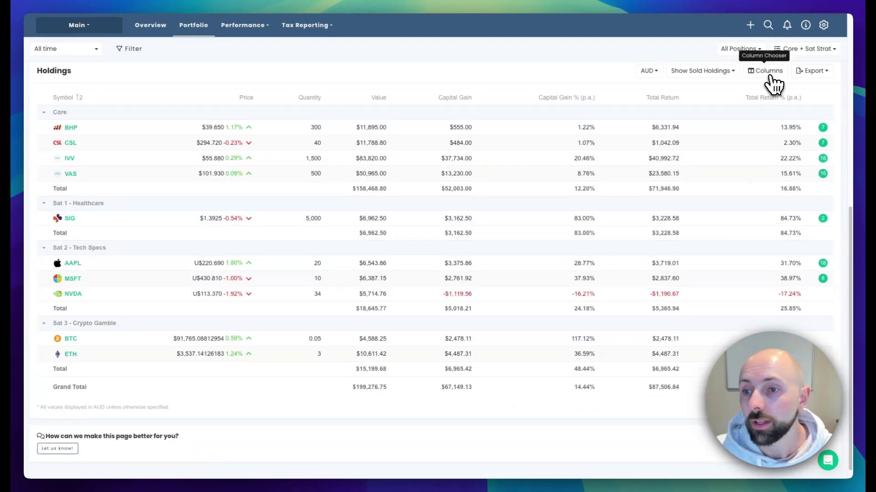
- Add the Weighting column to the holdings table
click(767, 73)
scroll(764, 177, down, 5)
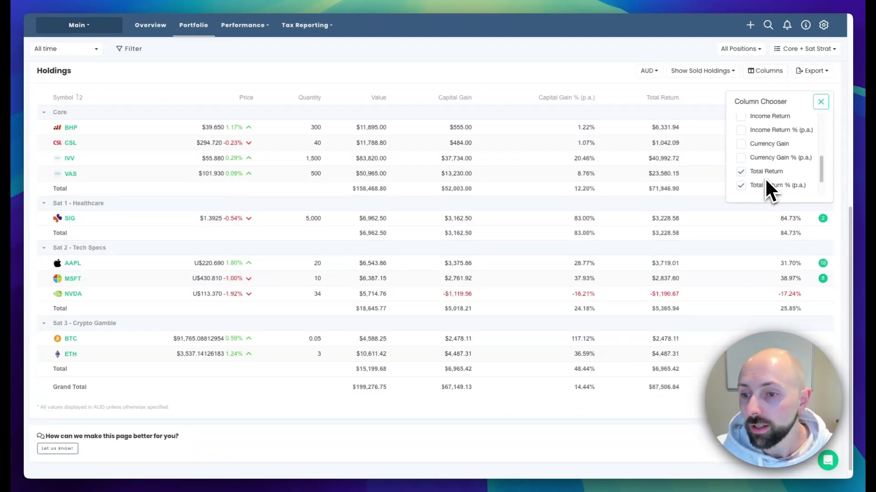
click(744, 188)
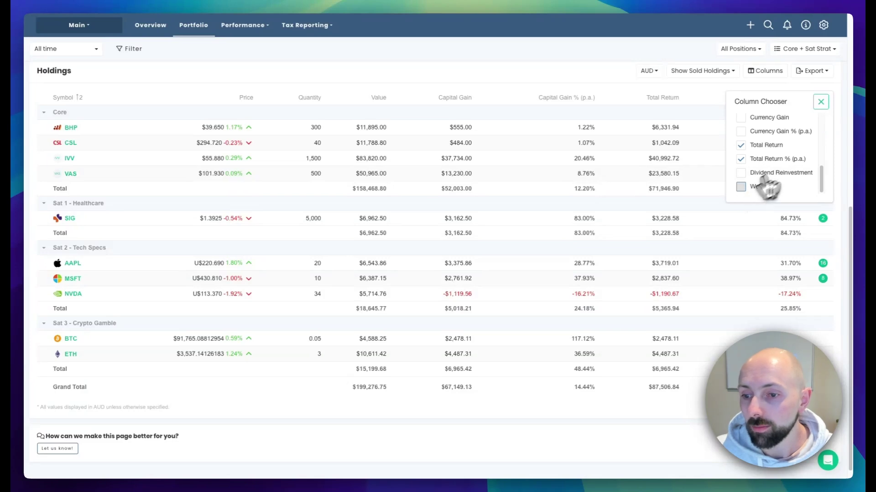
click(821, 102)
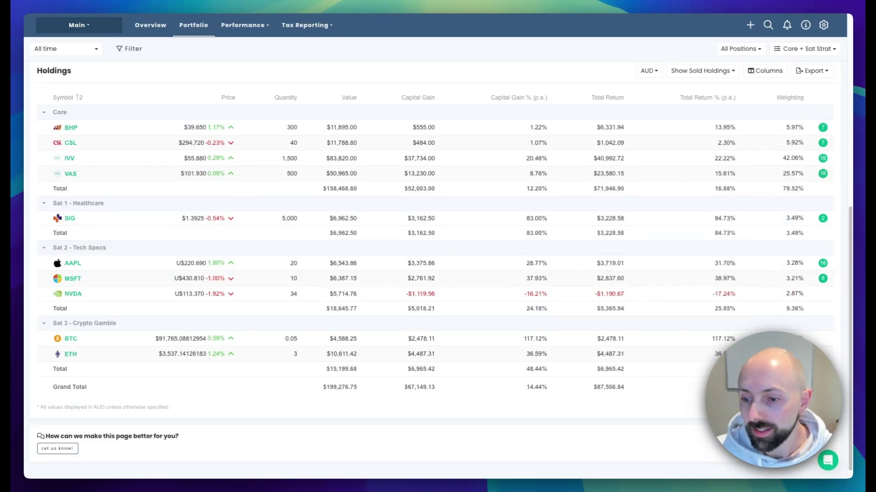
- Compare the weighting of the Core category with the weightings of the three satellite categories
scroll(677, 408, up, 1)
scroll(793, 294, up, 1)
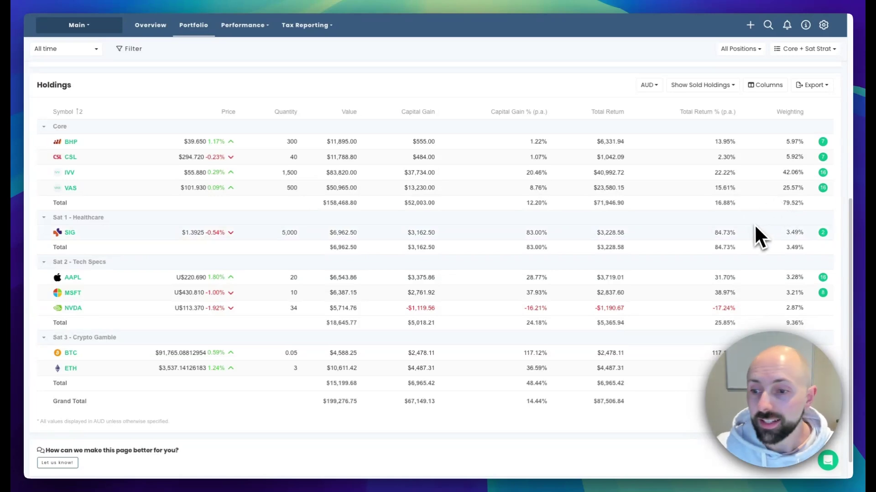
scroll(756, 228, down, 1)
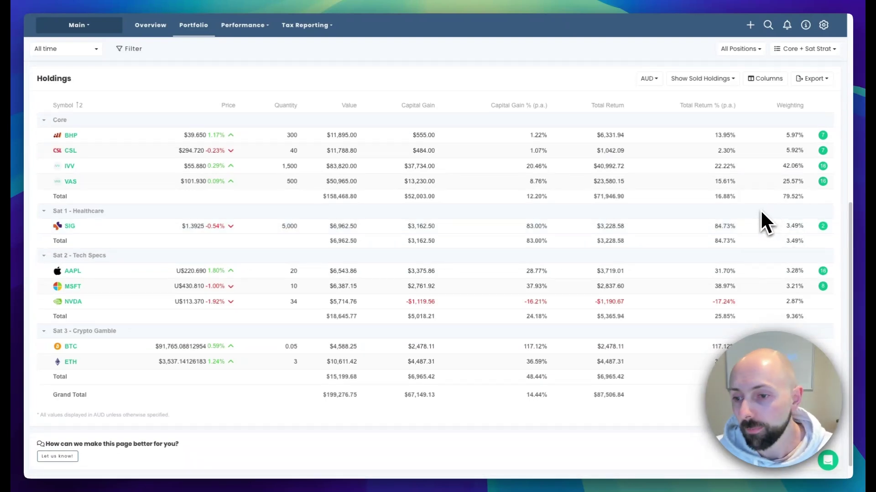
scroll(761, 210, up, 1)
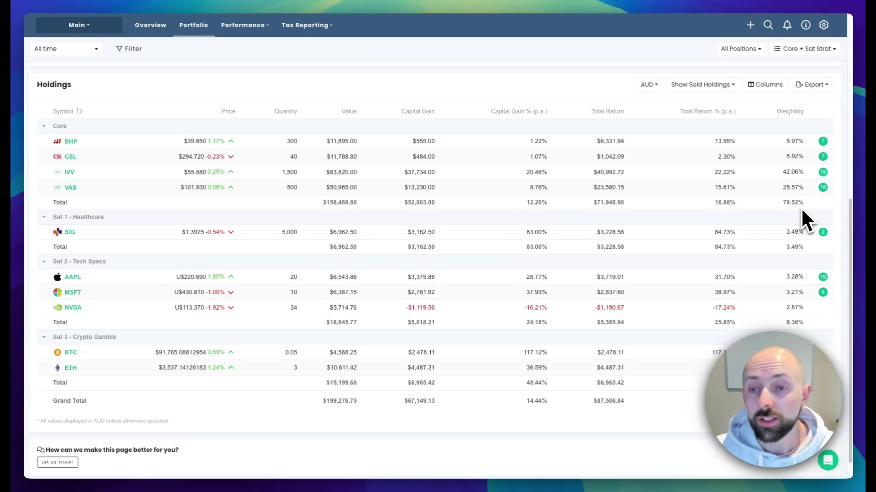
scroll(798, 206, down, 1)
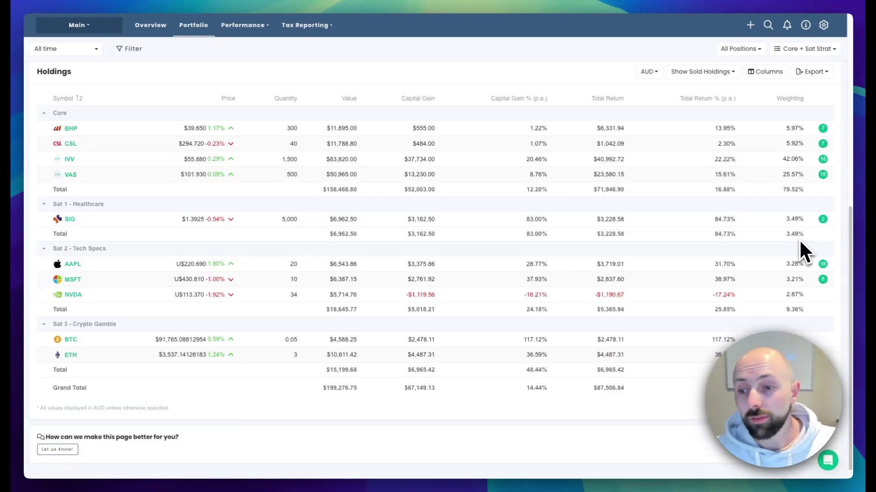
scroll(800, 241, down, 1)
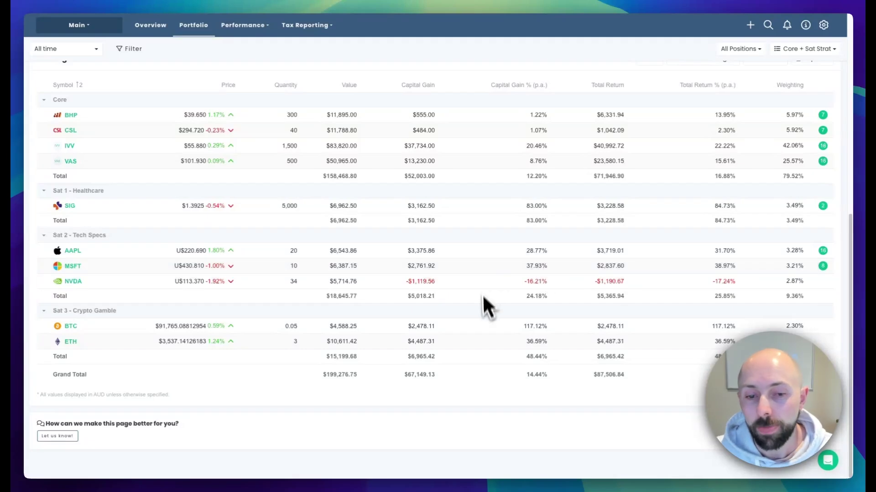
scroll(469, 383, up, 1)
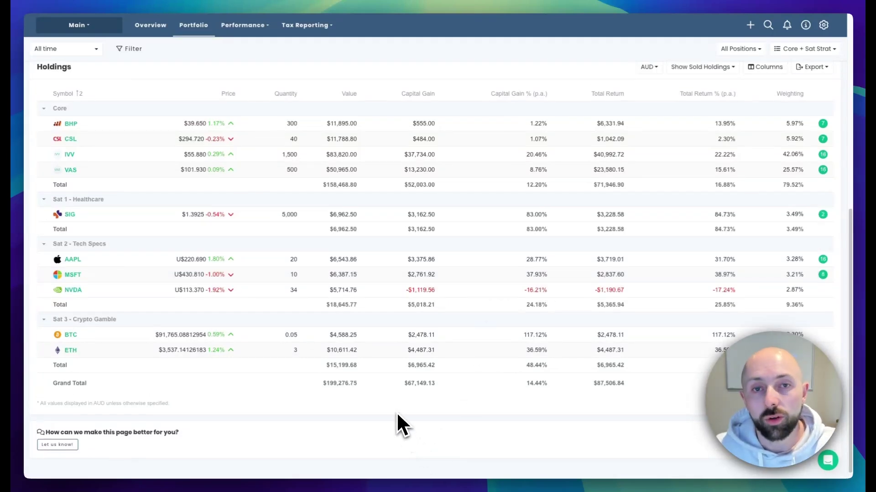
scroll(391, 360, up, 2)
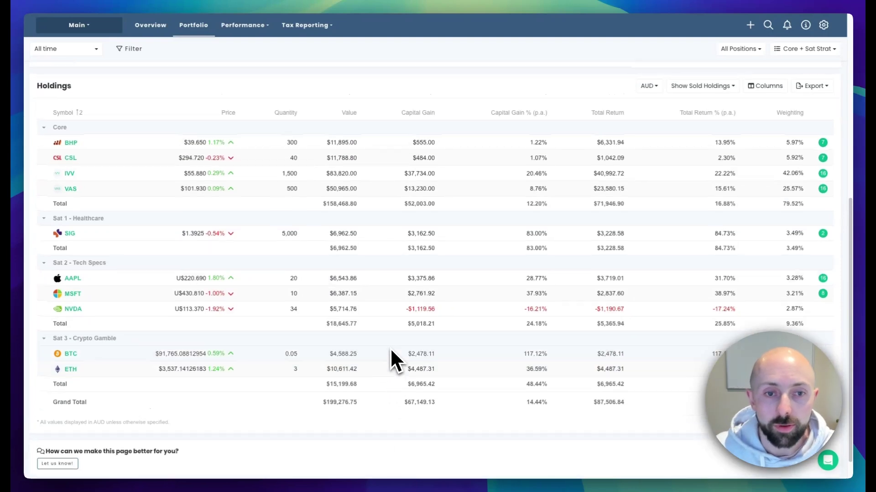
- Open the portfolio diversification report and view the chart of the Core + Sat Strat categories
click(238, 29)
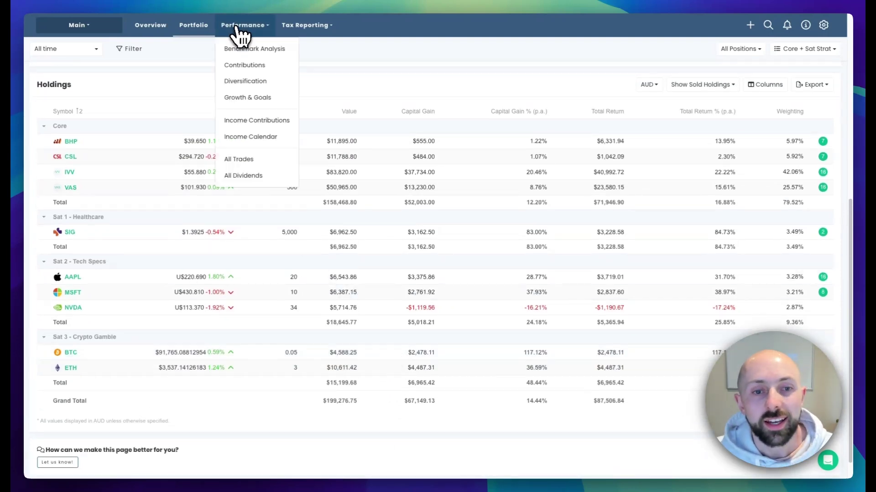
click(285, 83)
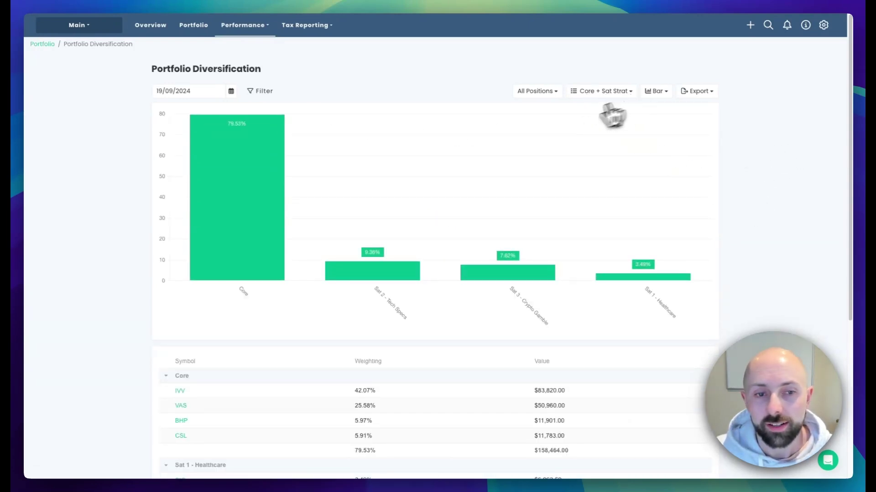
scroll(528, 140, down, 1)
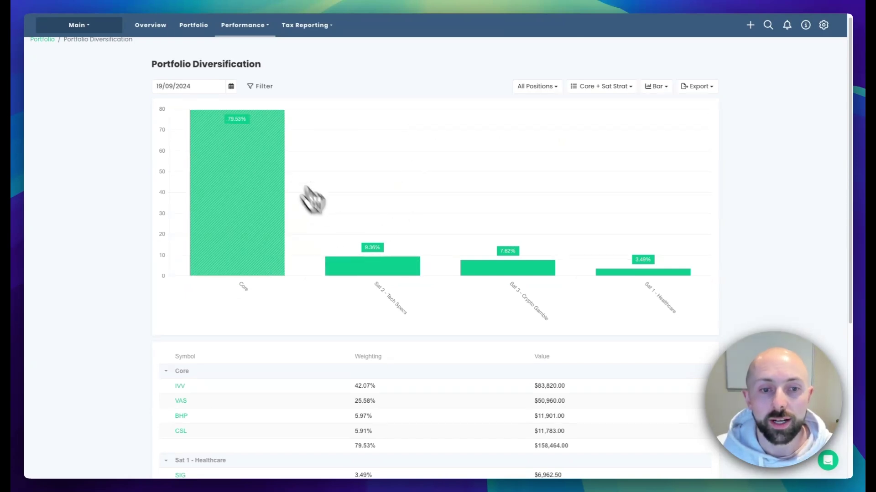
- Switch the diversification chart to a pie and review the weighting and value of each category's holdings
click(656, 87)
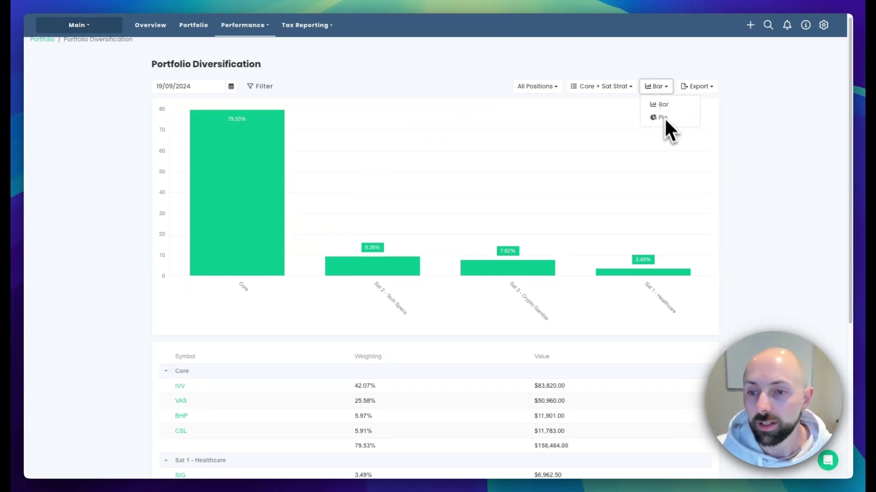
click(663, 118)
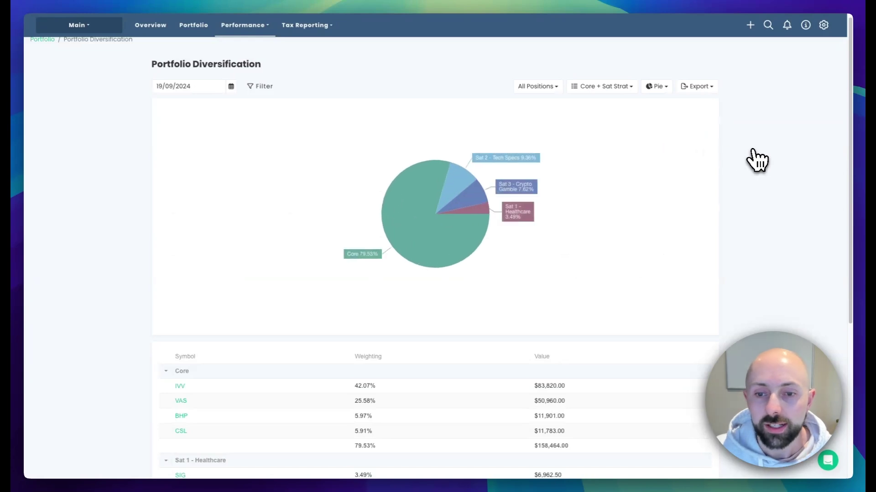
scroll(757, 174, down, 1)
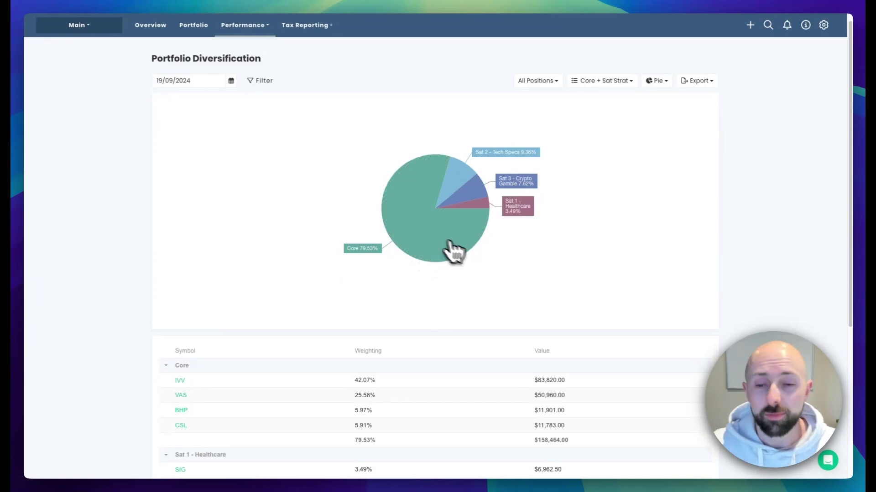
scroll(565, 272, down, 5)
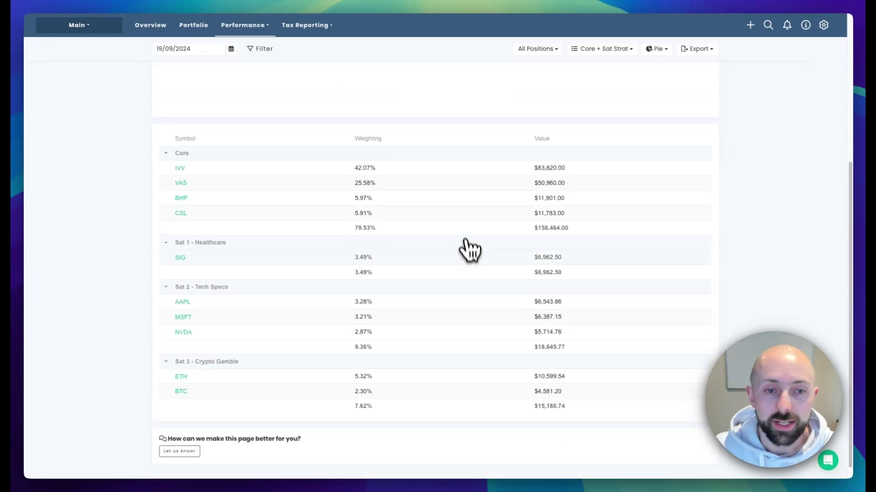
scroll(470, 250, up, 5)
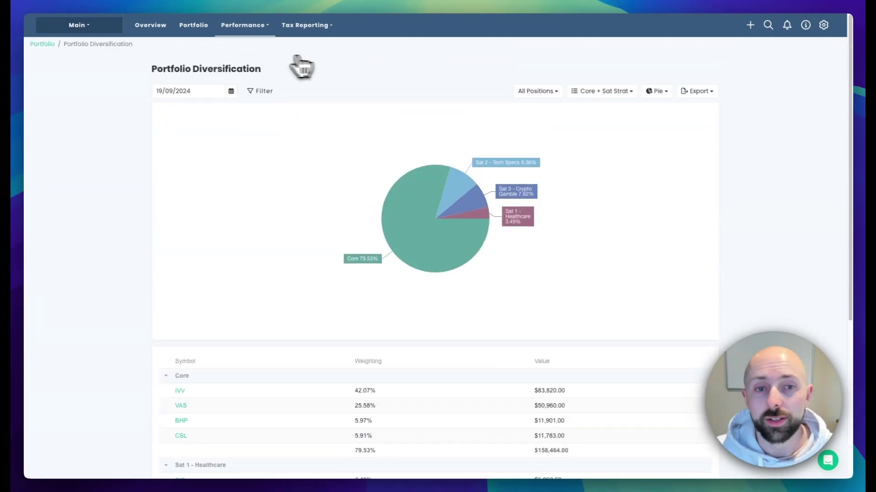
- Open the portfolio contributions report and view the returns contributed by each Core + Sat Strat category
click(244, 25)
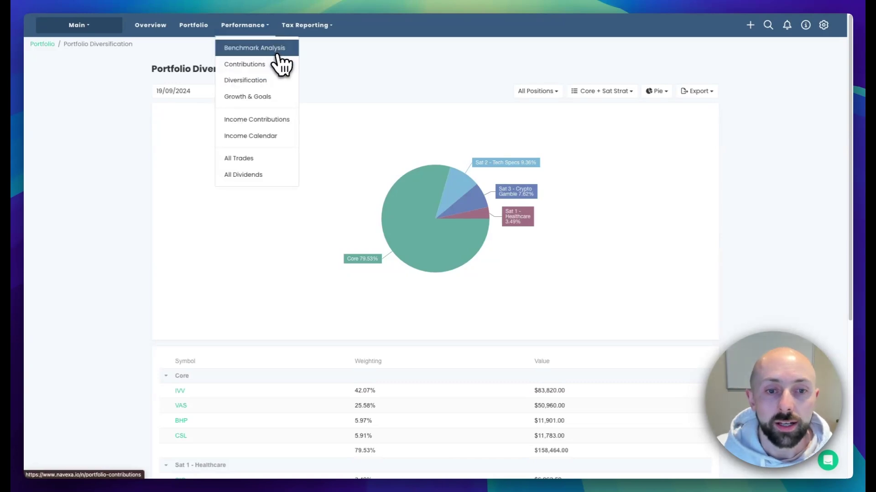
click(282, 64)
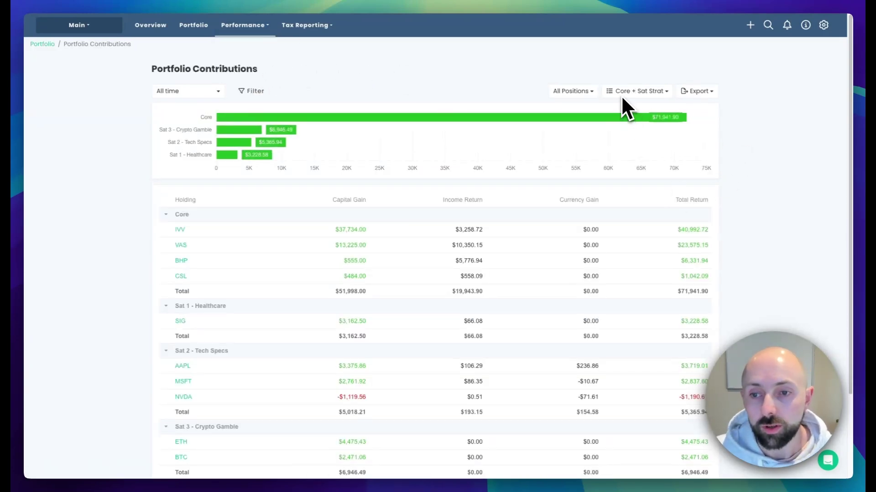
scroll(402, 176, down, 1)
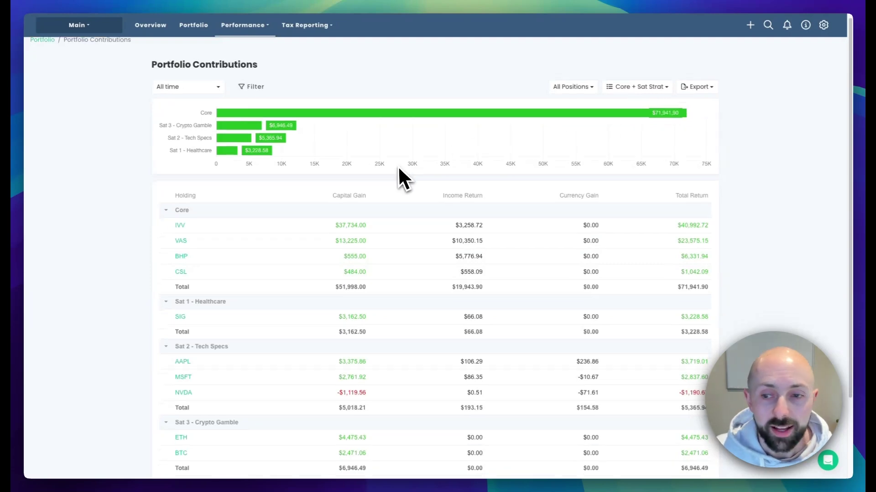